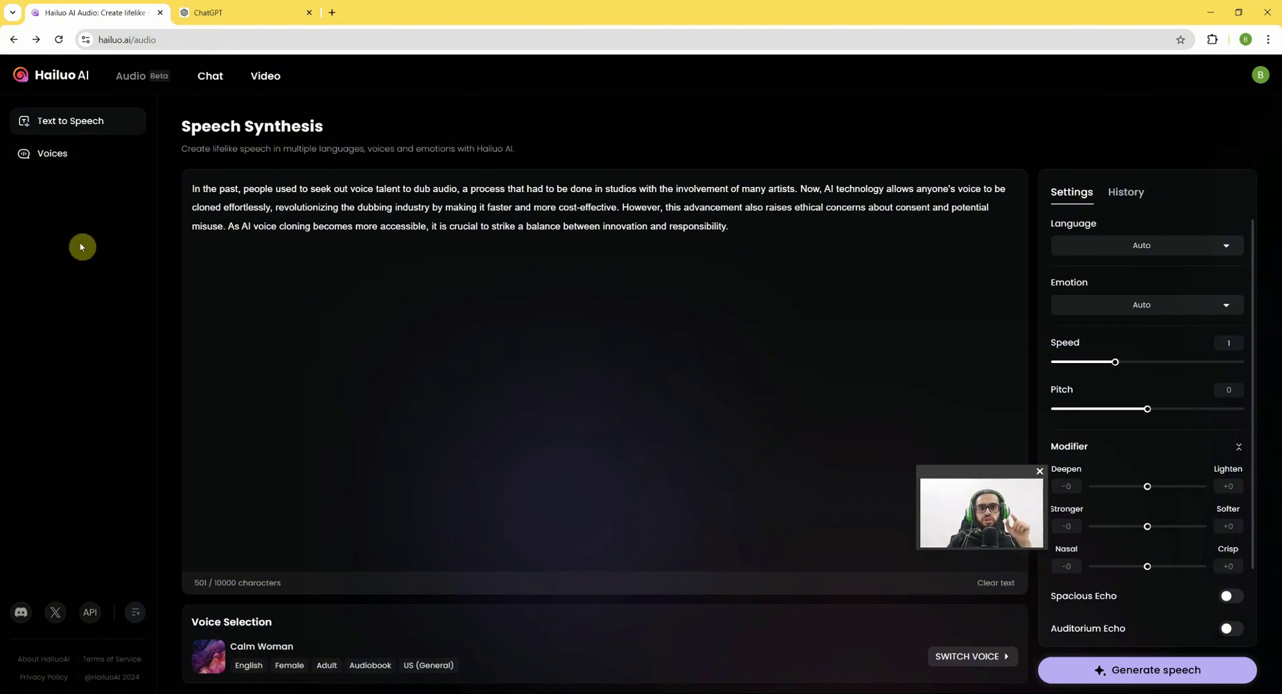
# Start a new voice clone from Voices and name it 'Being animator'
pyautogui.click(58, 161)
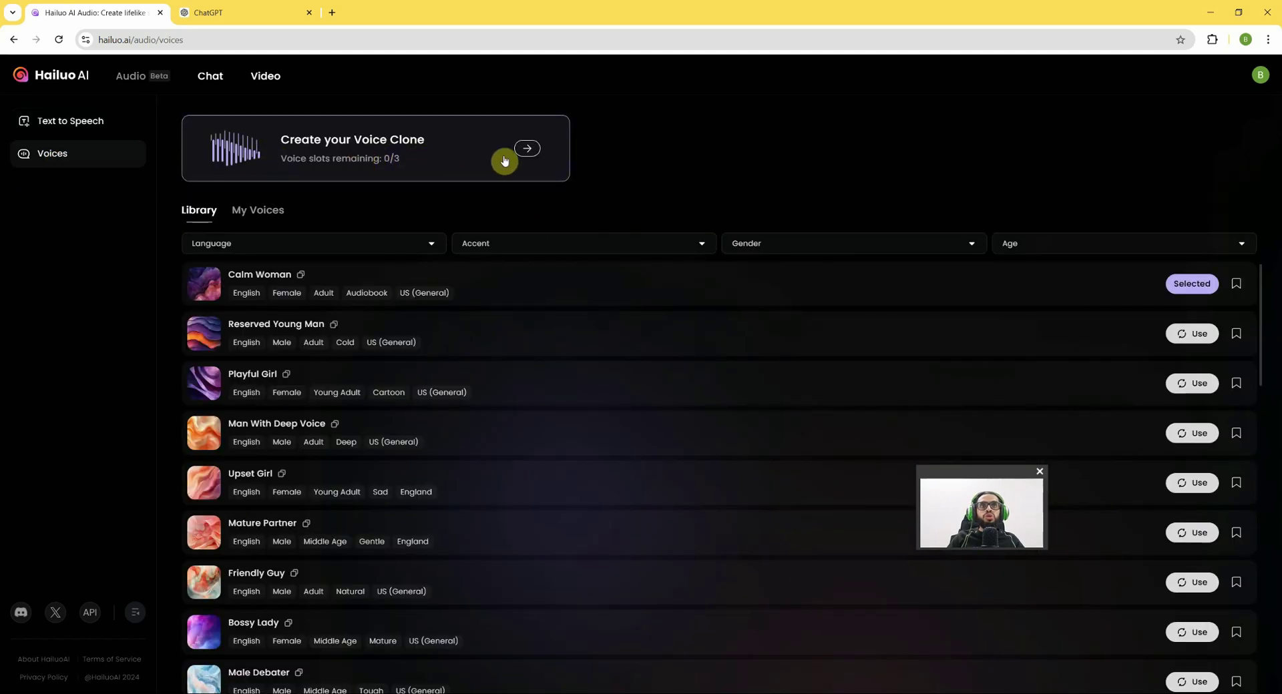
pyautogui.click(527, 148)
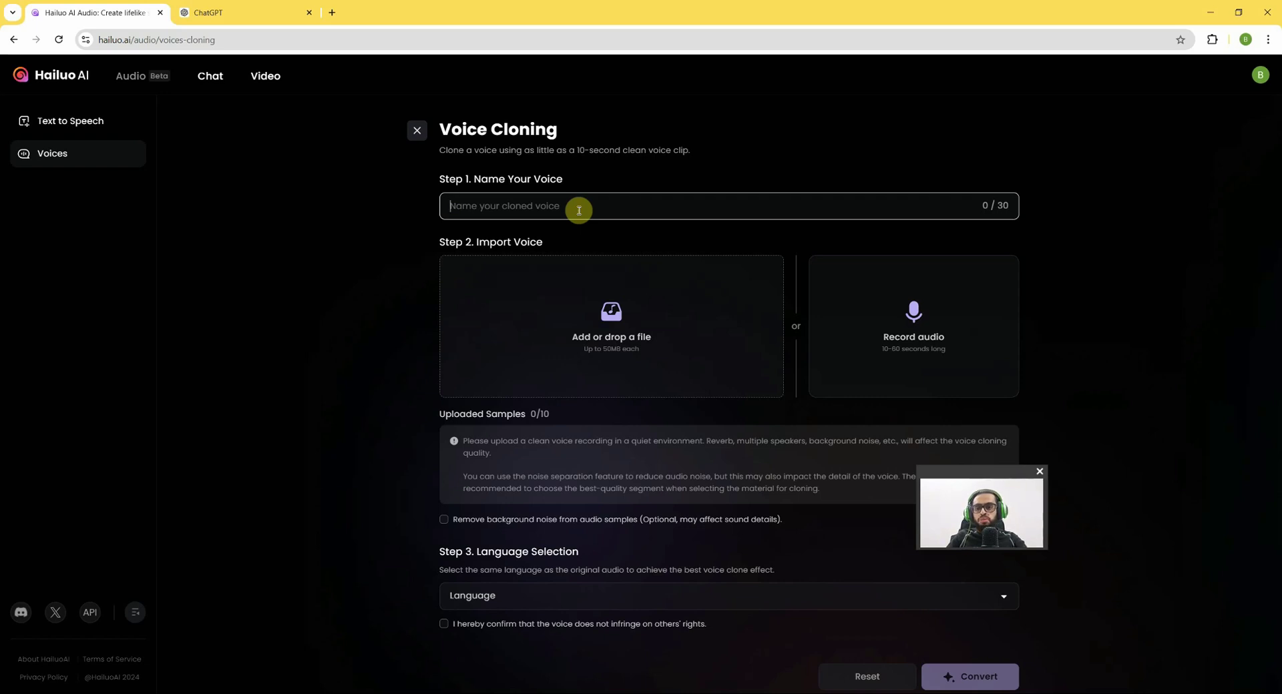
pyautogui.write('Being animator')
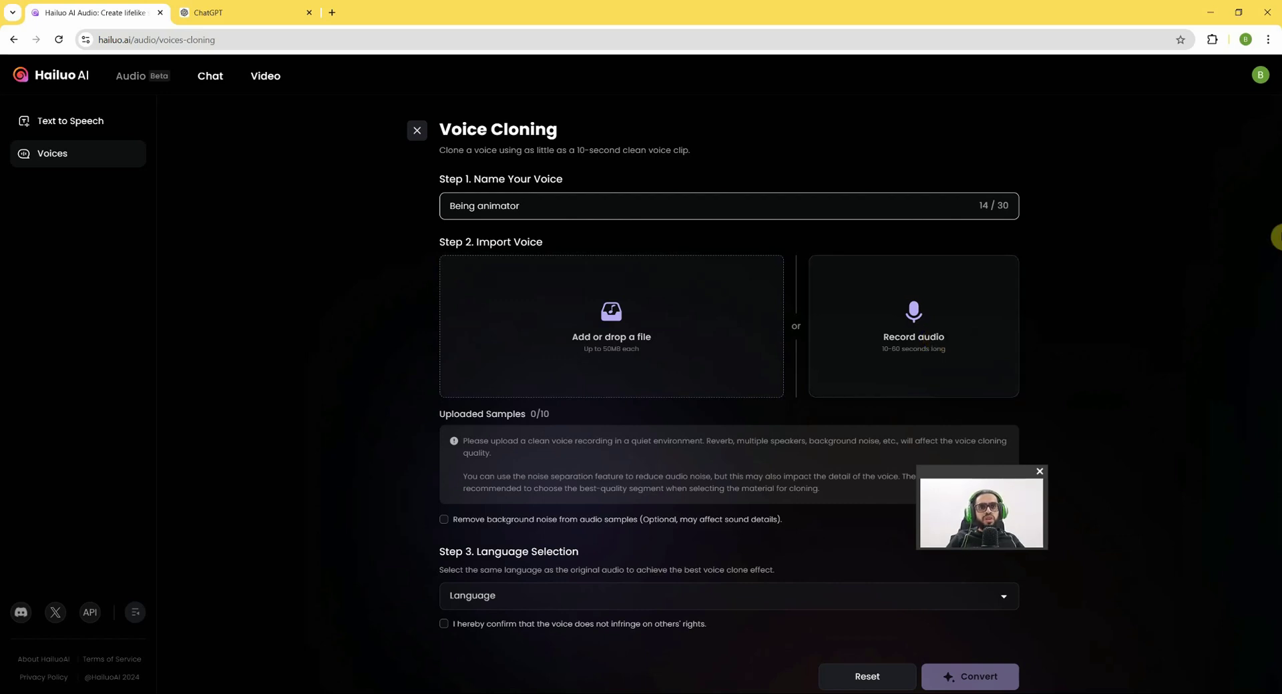
pyautogui.scroll(-1, 573, 380)
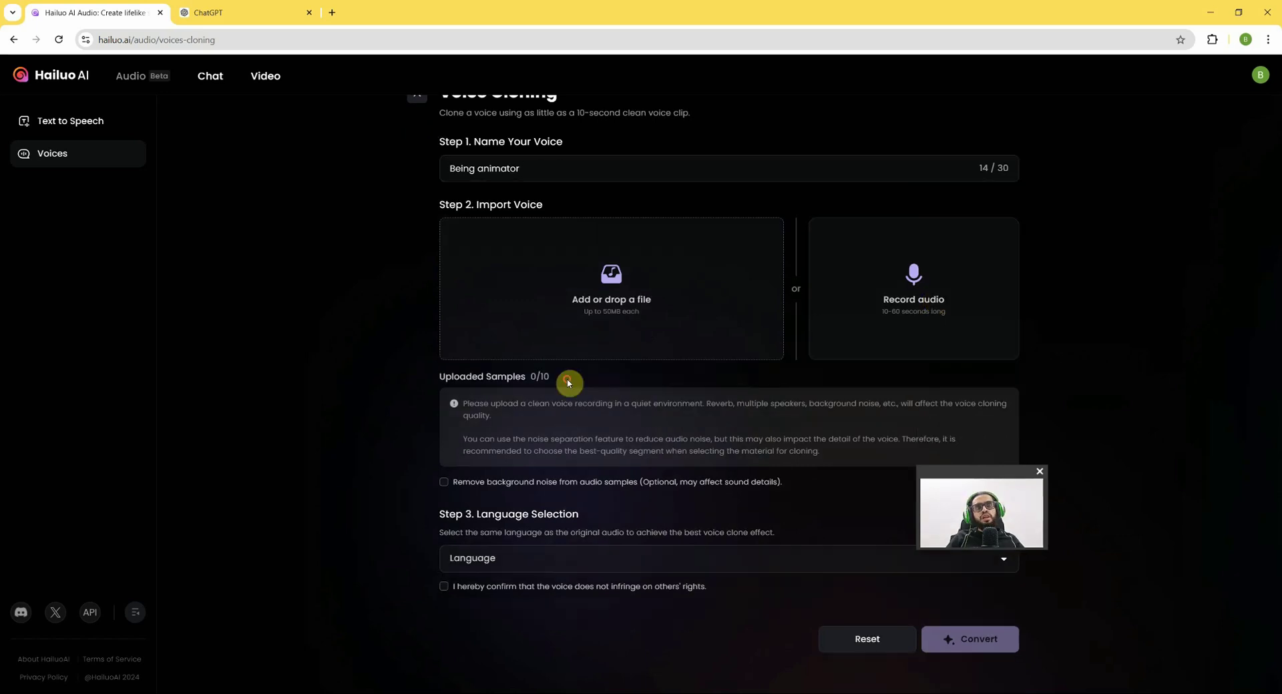
pyautogui.moveTo(575, 380); pyautogui.dragTo(438, 382)
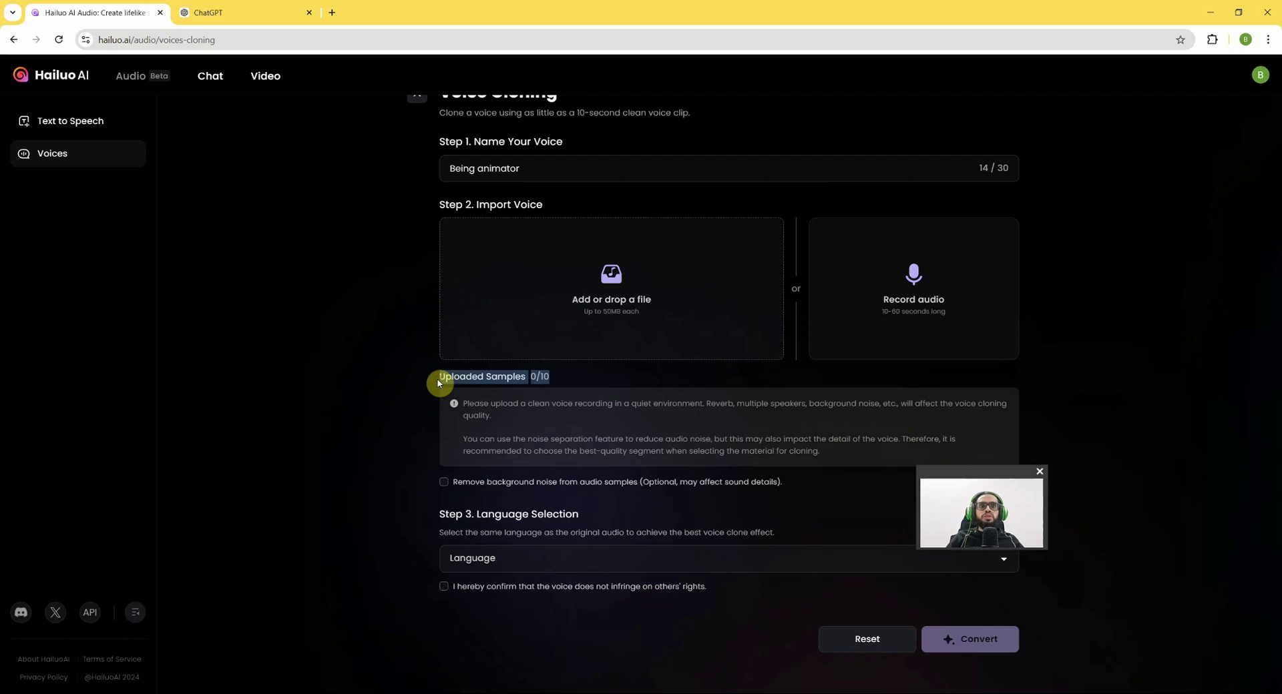
pyautogui.scroll(1, 438, 383)
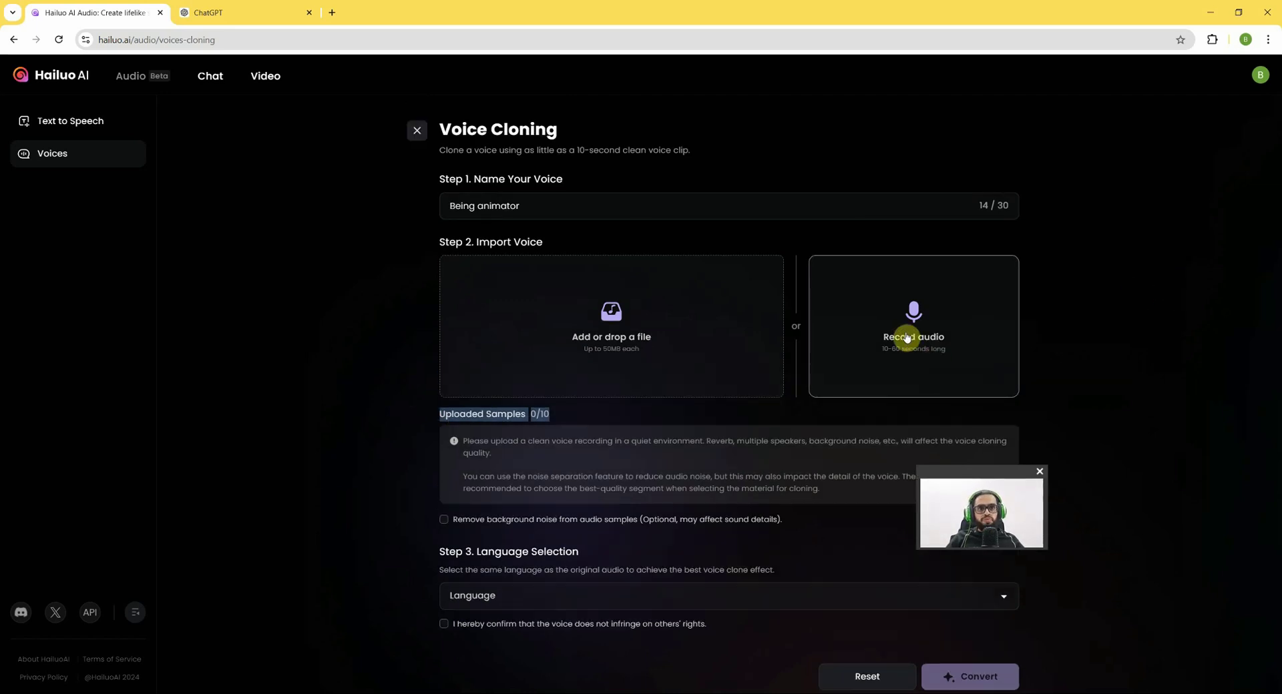
# Record a 13-second voice sample (record-1736270909042.mp3) for the clone
pyautogui.click(906, 337)
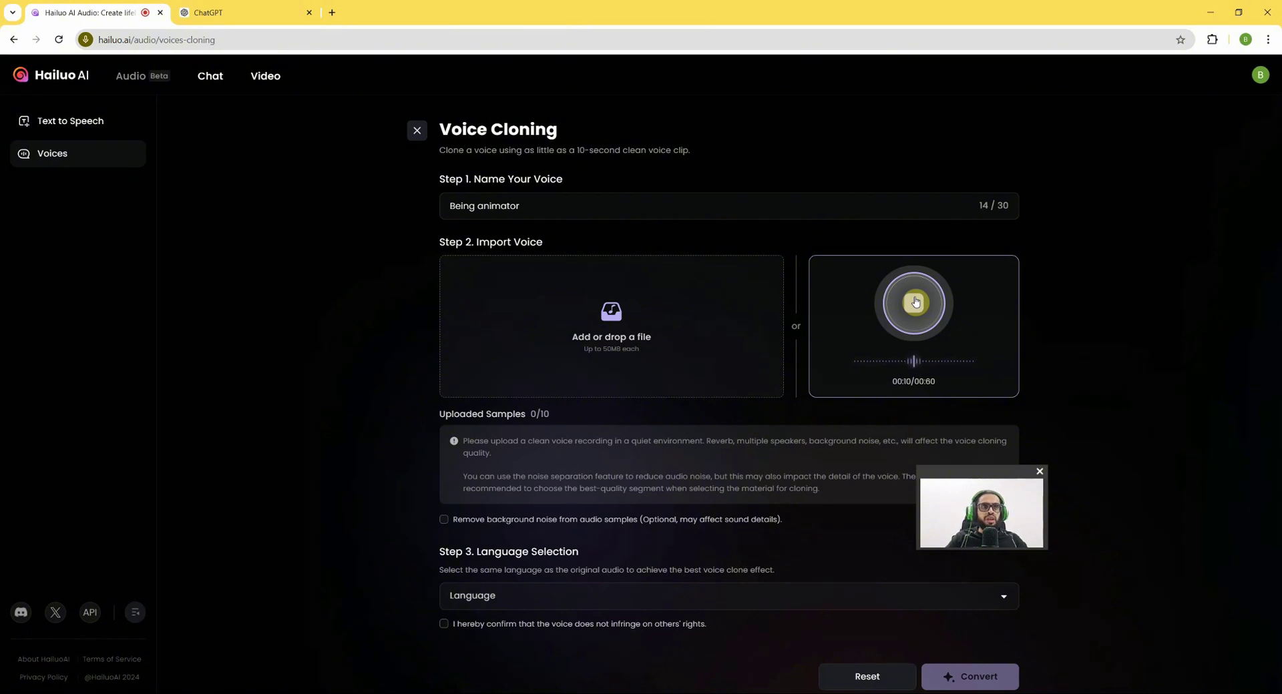
pyautogui.click(916, 302)
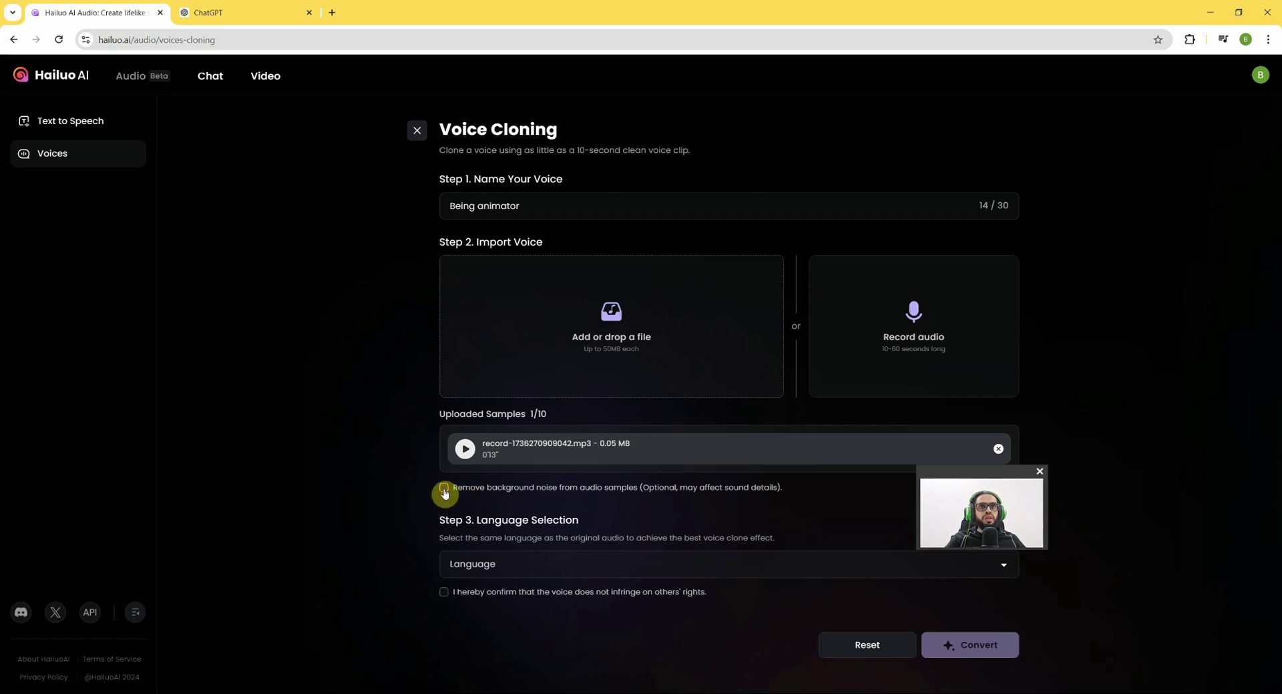
# Set the sample language to English, confirm the rights notice, and convert to create the clone
pyautogui.click(621, 565)
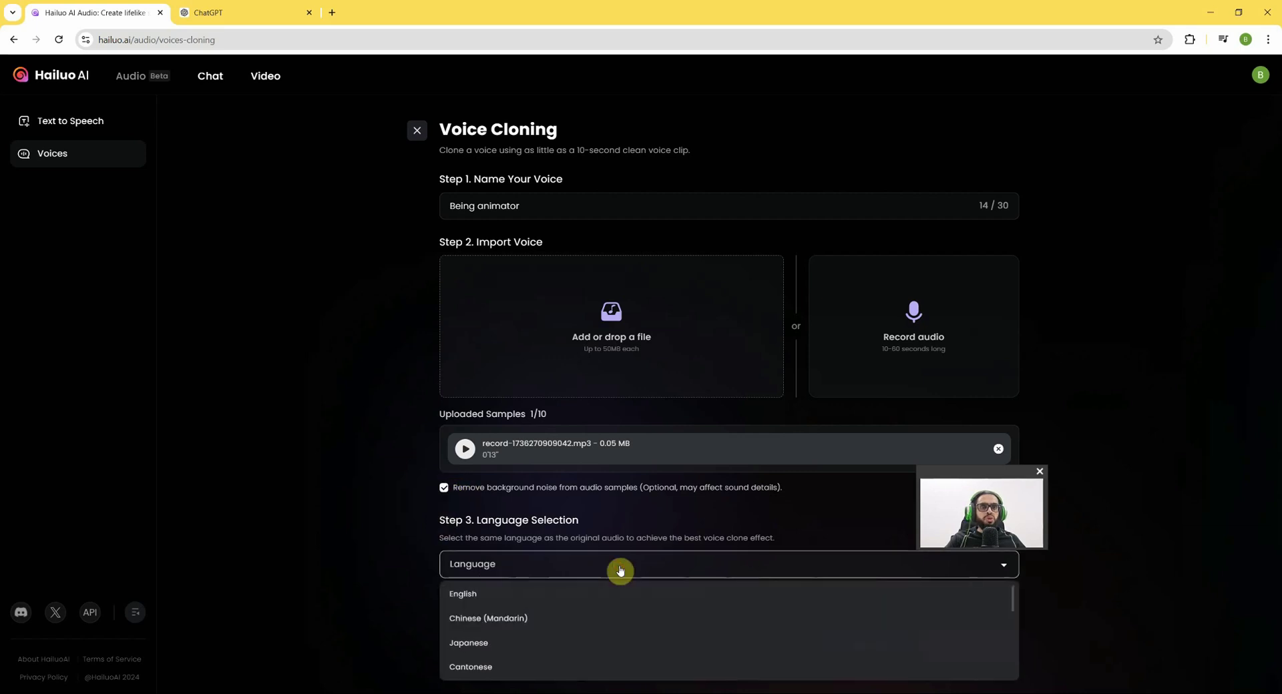
pyautogui.click(474, 605)
pyautogui.click(563, 592)
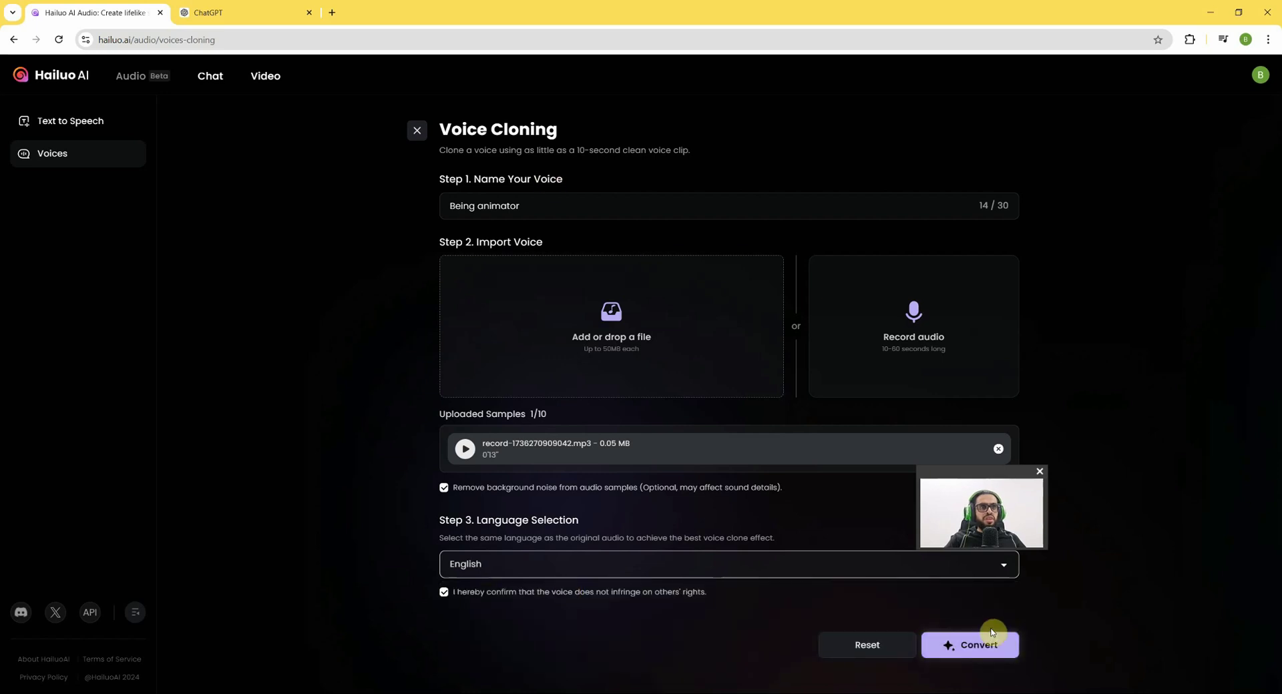
pyautogui.click(986, 653)
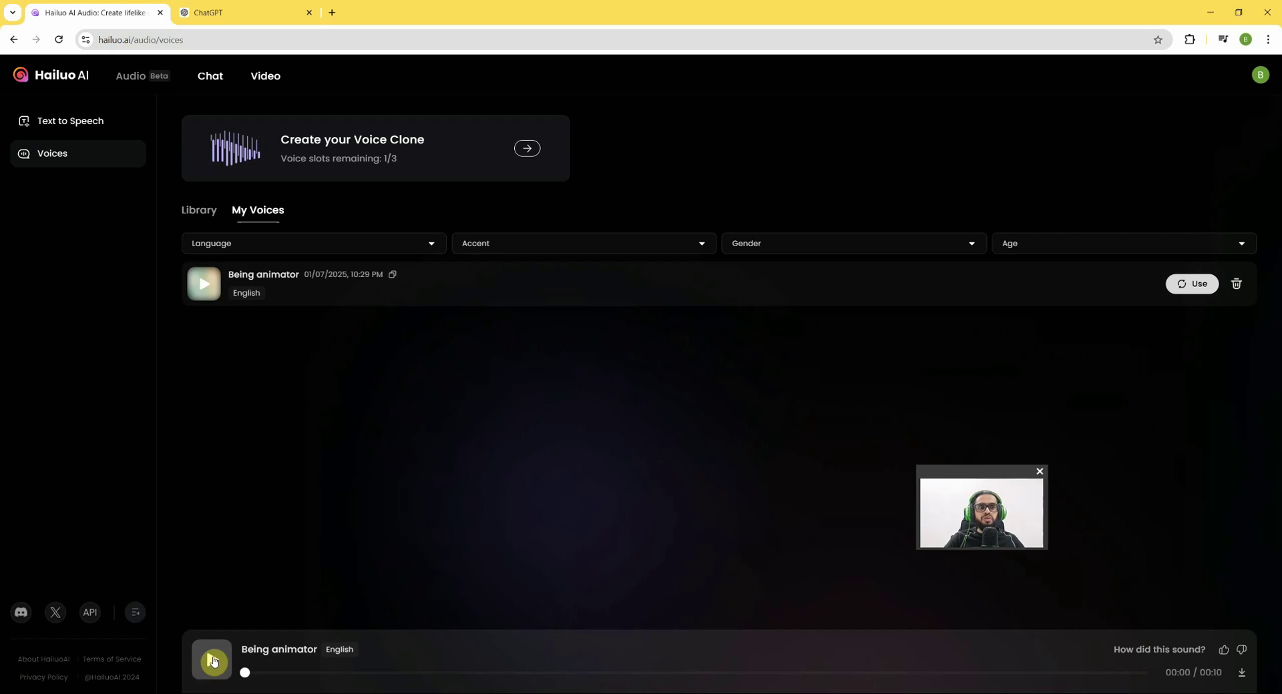
# Preview the Being animator voice and select it for Text to Speech
pyautogui.click(213, 661)
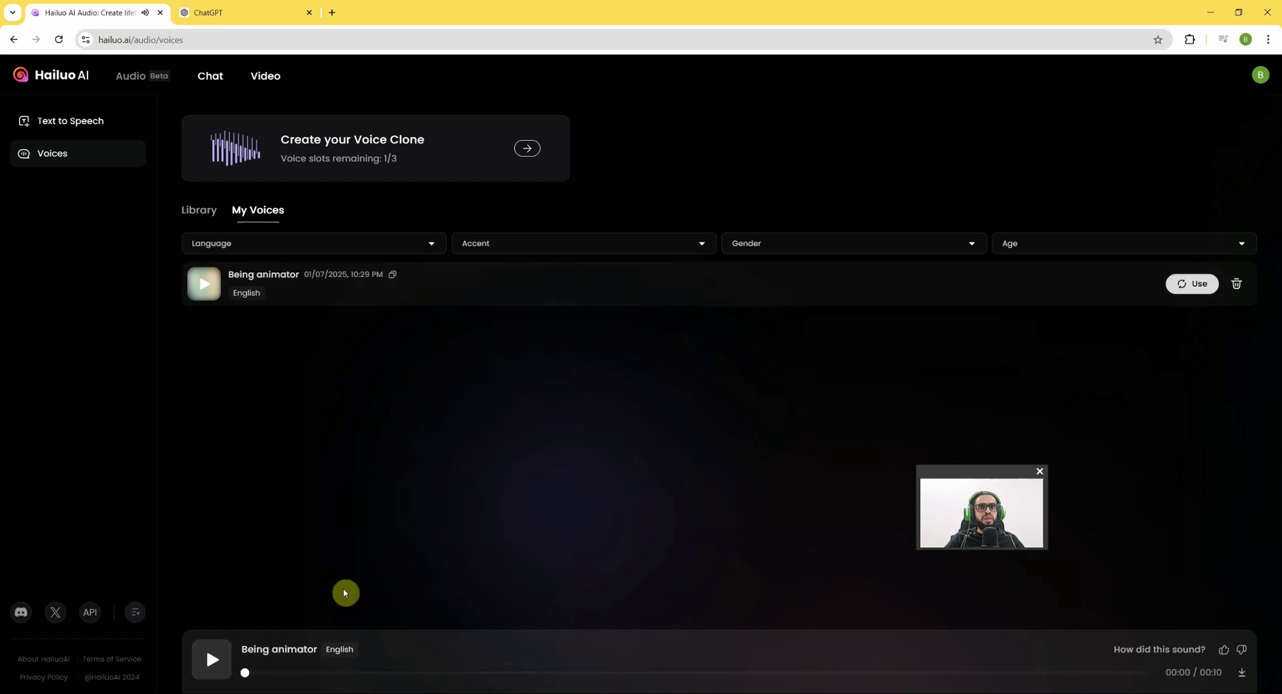
pyautogui.click(1168, 287)
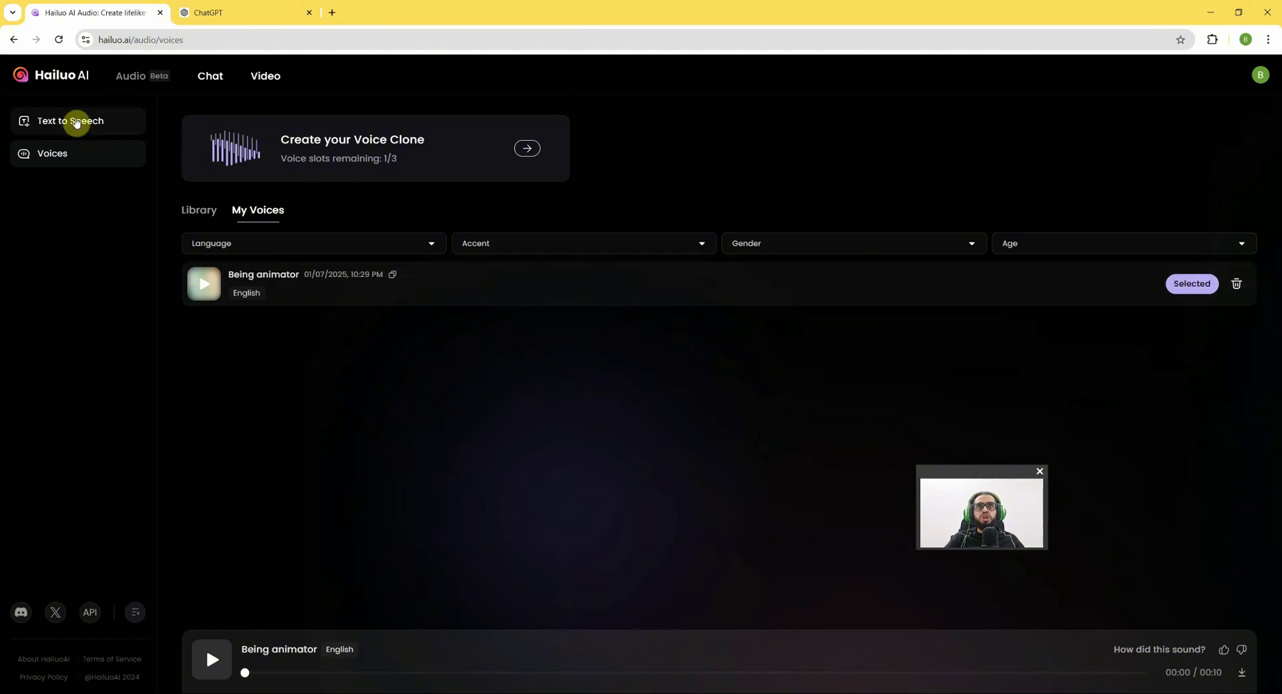
pyautogui.click(77, 123)
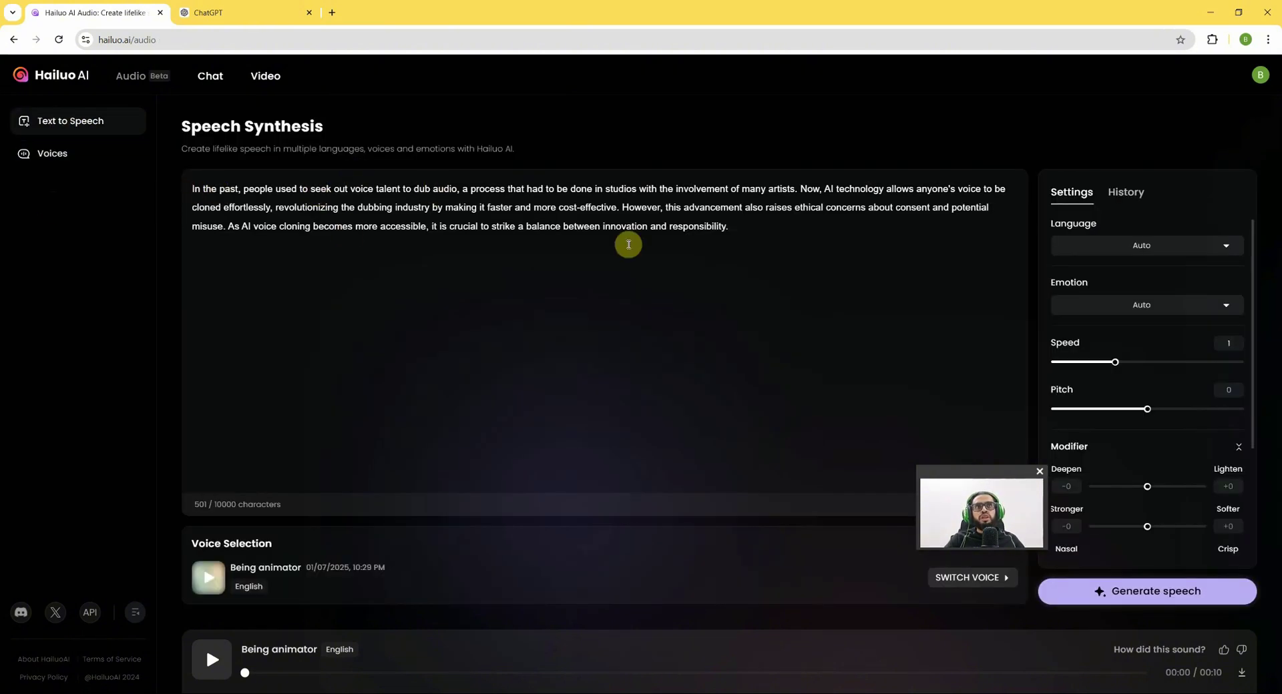
# Generate the dubbing paragraph in the Being animator voice, stop playback at 00:21, and download it
pyautogui.click(744, 242)
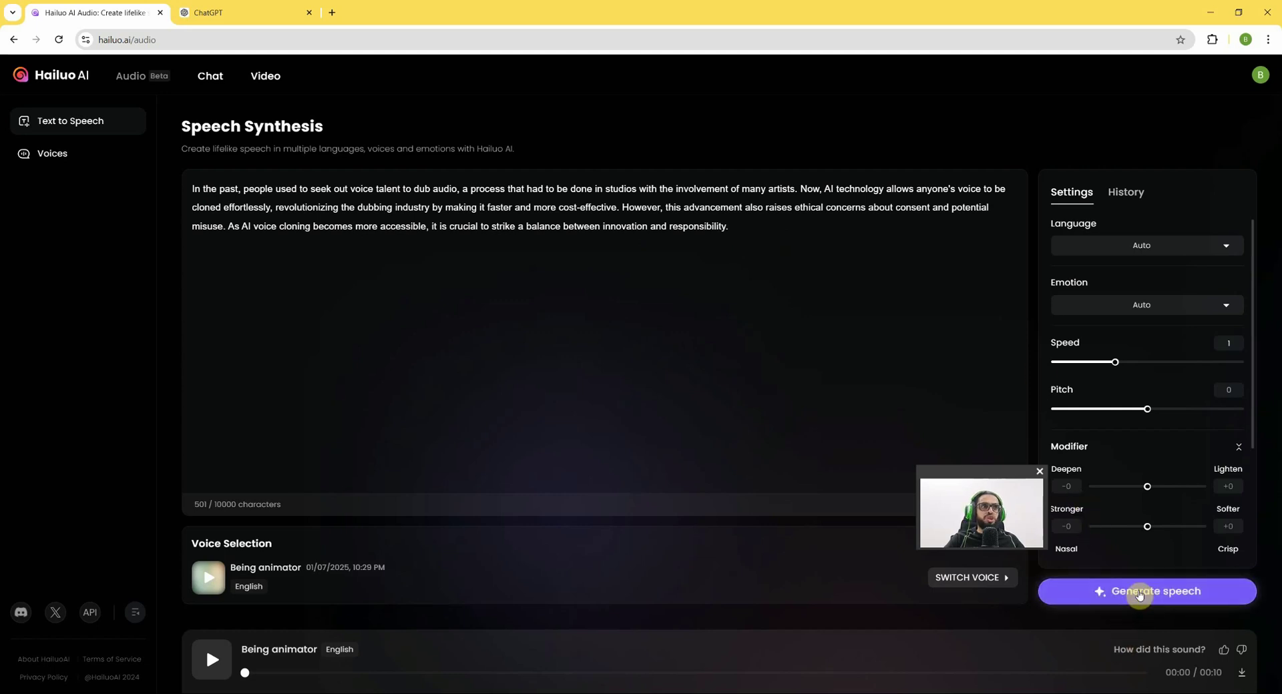
pyautogui.click(1140, 593)
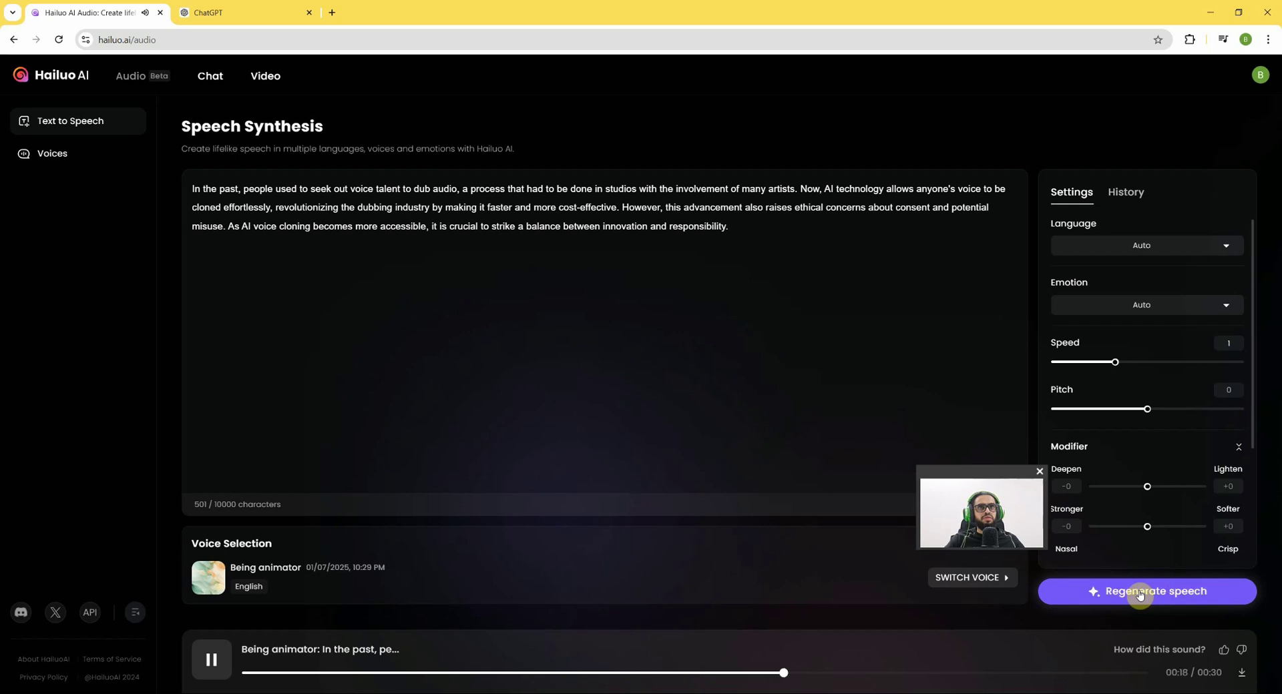
pyautogui.click(210, 665)
pyautogui.click(640, 204)
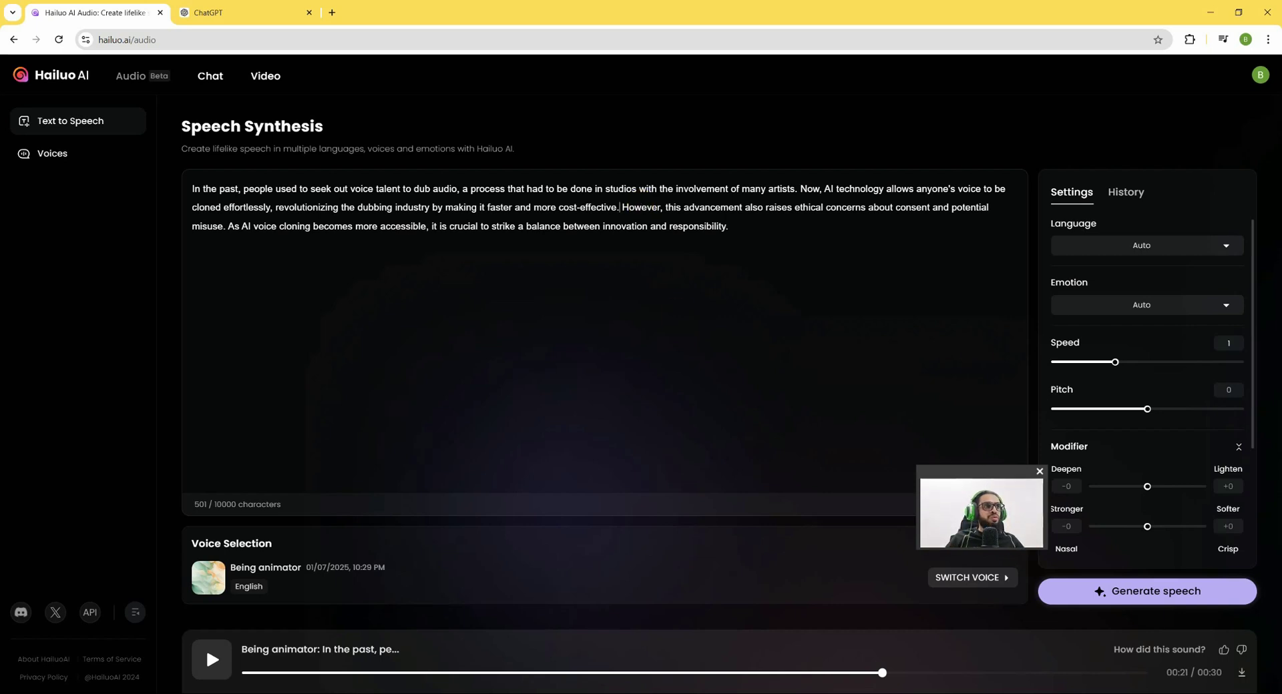
pyautogui.click(1242, 675)
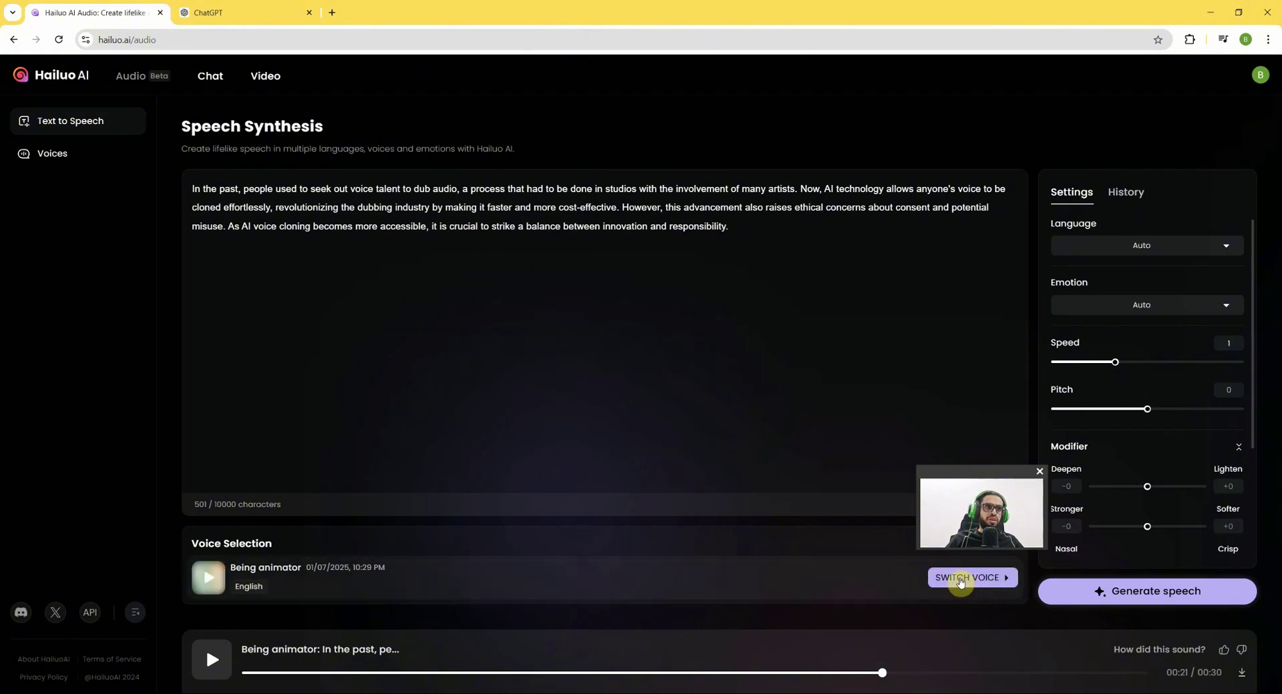
# Filter voices to English with Indian accent, use Gentle Teacher, and generate the paragraph
pyautogui.click(957, 585)
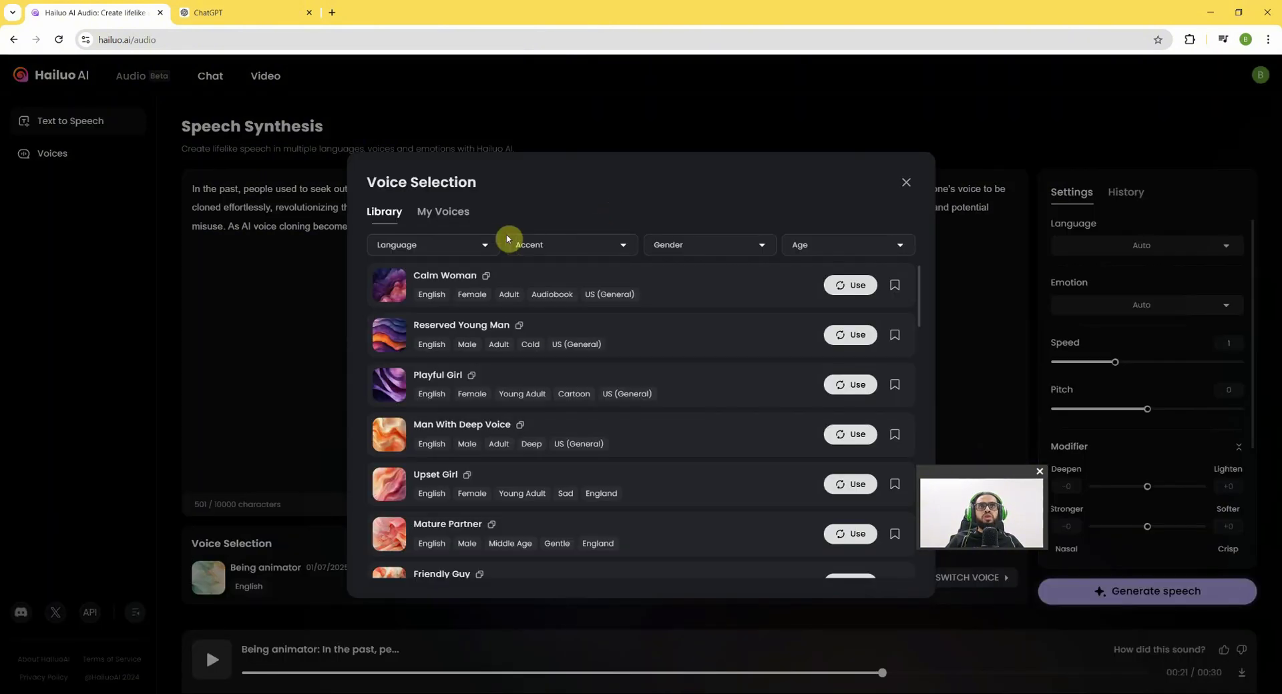
pyautogui.click(479, 245)
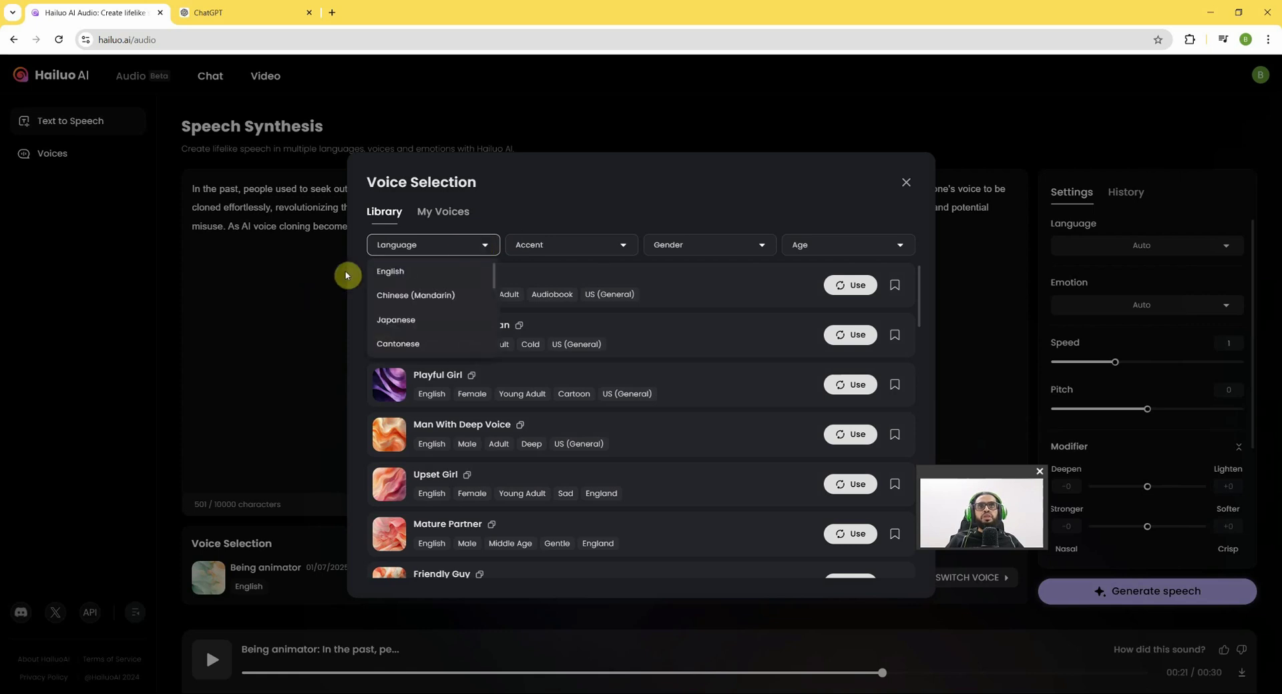
pyautogui.click(391, 271)
pyautogui.click(594, 255)
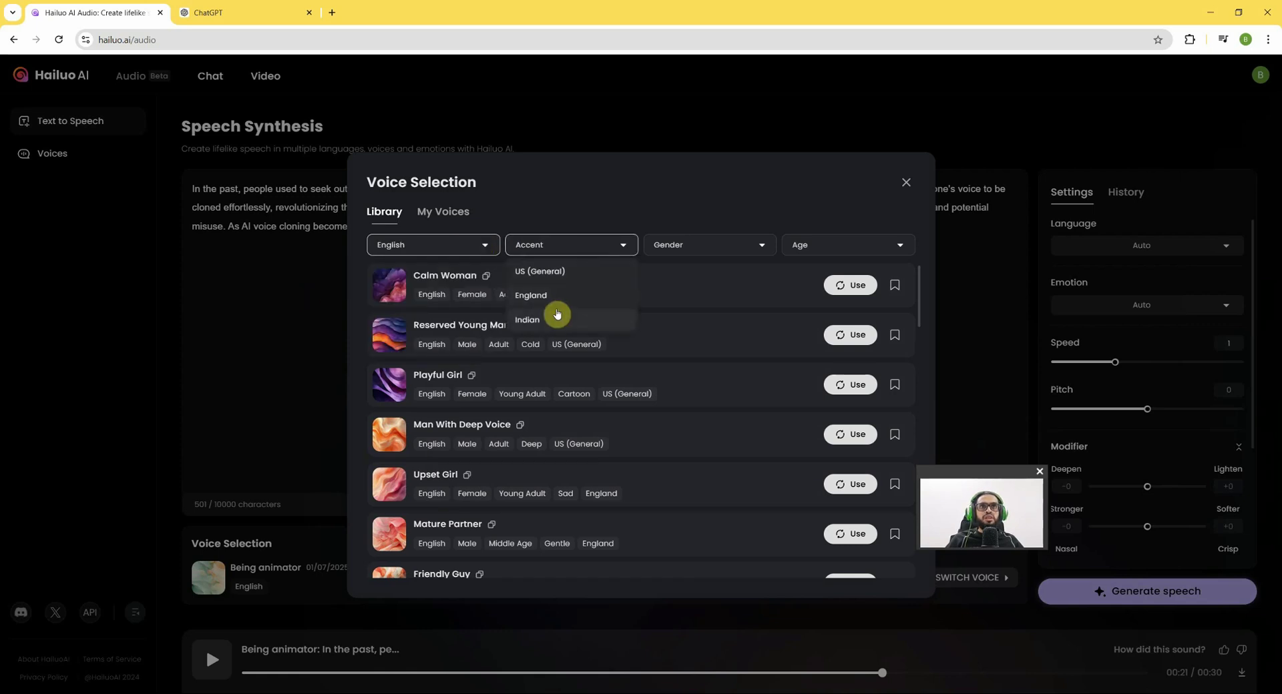
pyautogui.click(557, 322)
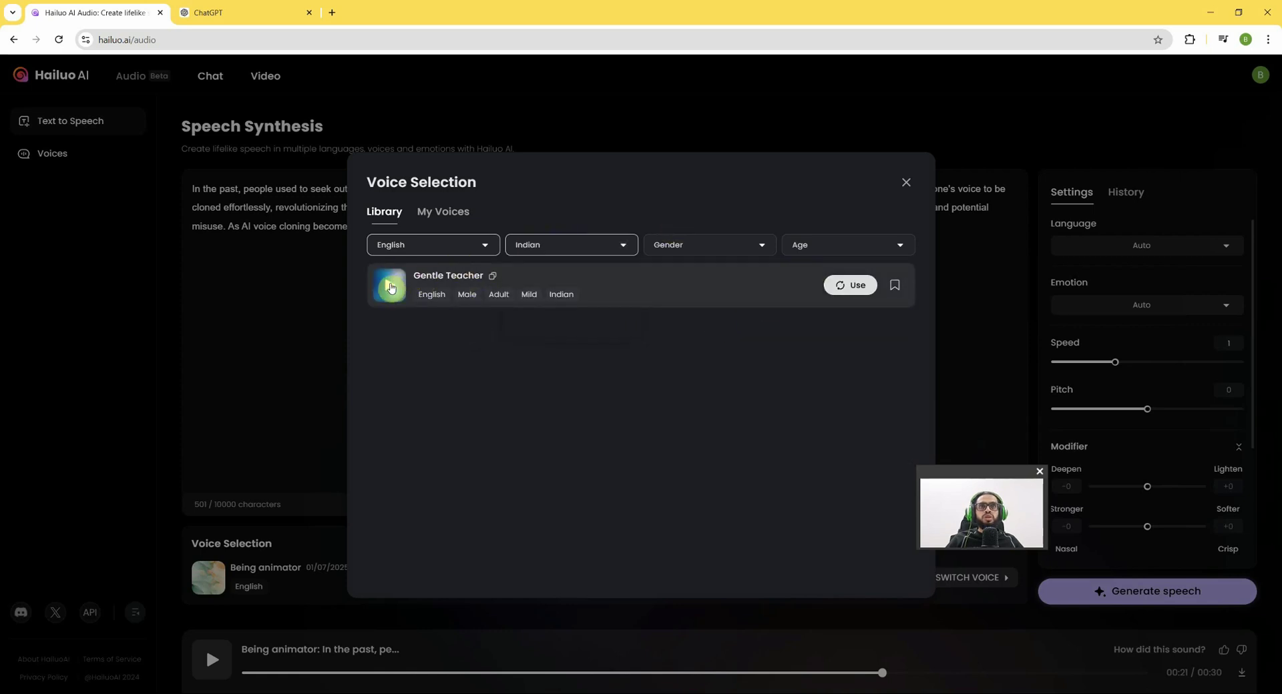
pyautogui.click(389, 288)
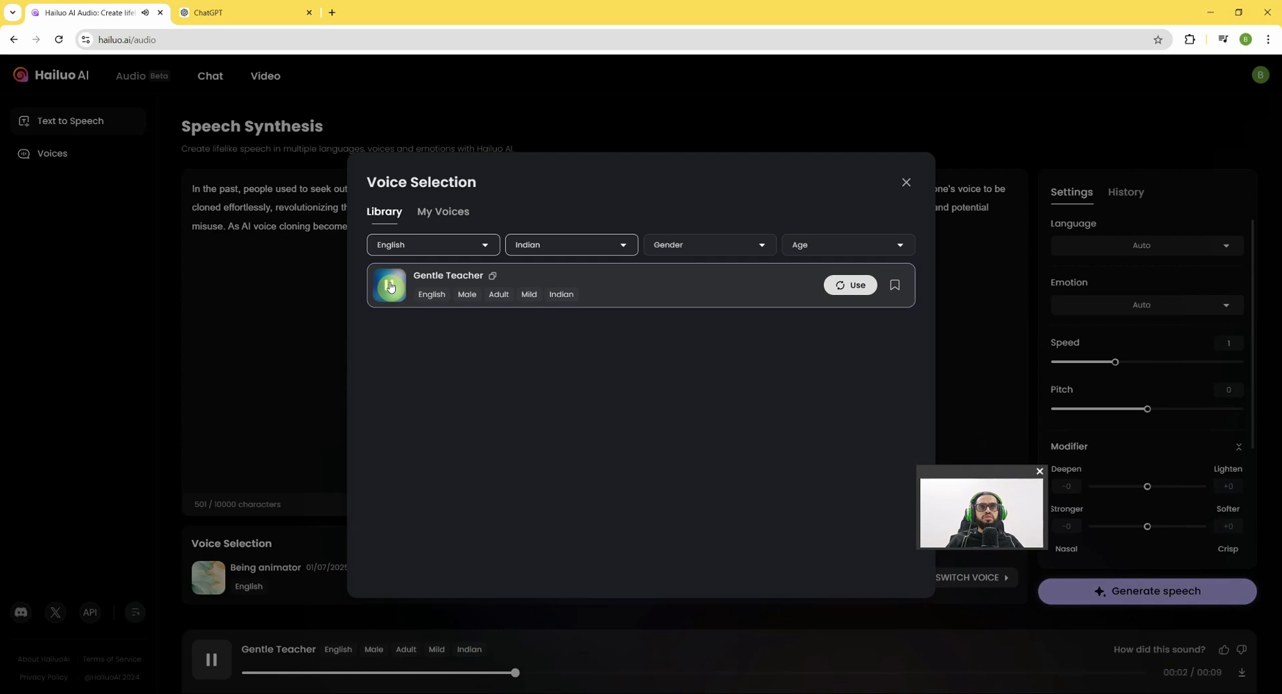
pyautogui.click(839, 287)
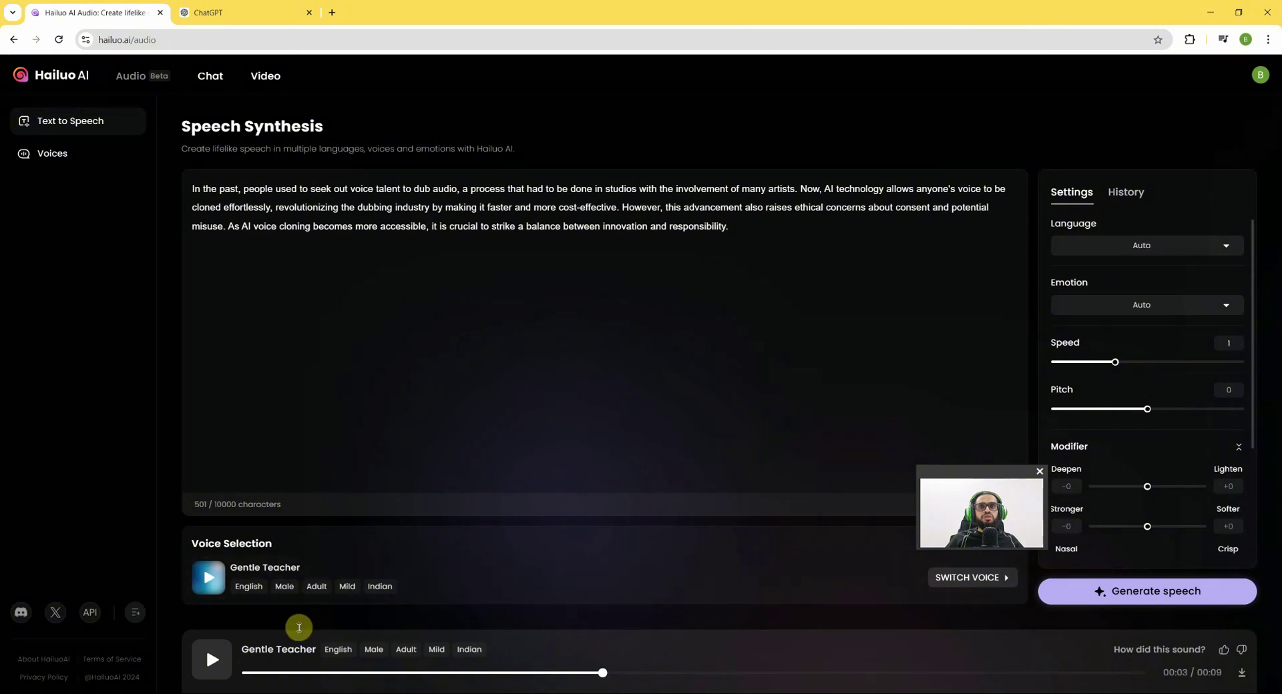
pyautogui.click(1149, 594)
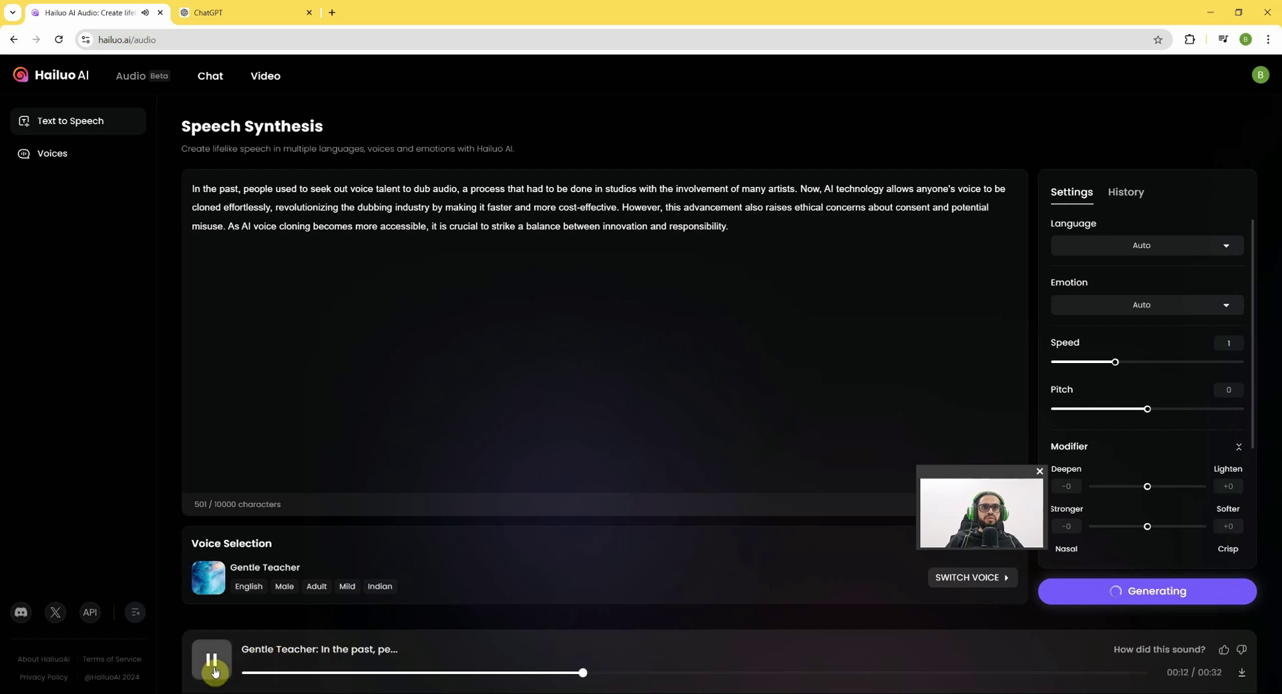
pyautogui.click(212, 665)
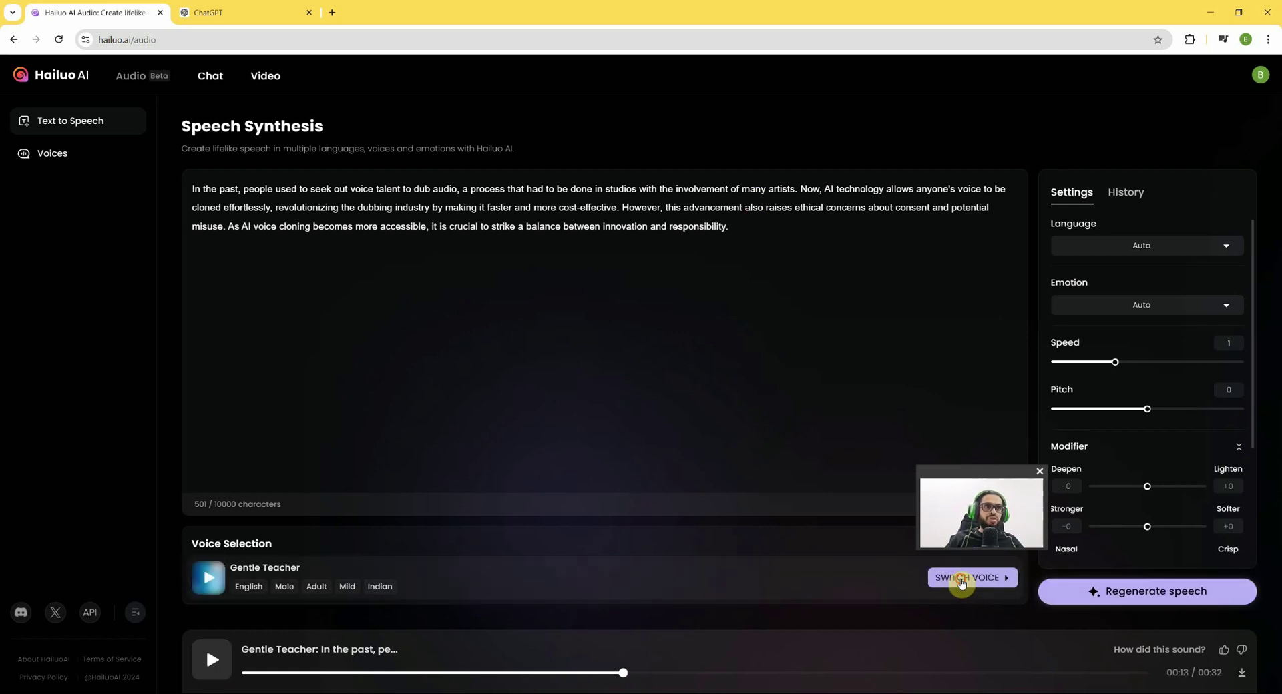
# Filter to senior voices, preview and use Jovial Man, then select the first two sentences
pyautogui.click(961, 581)
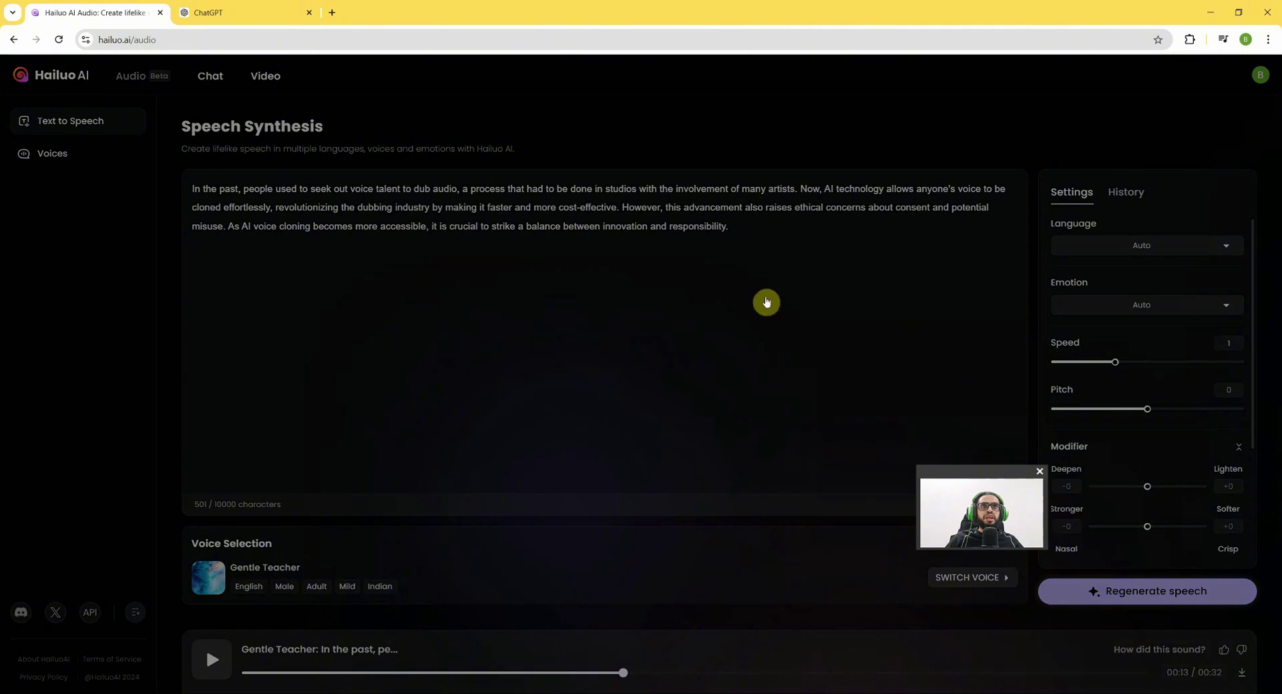
pyautogui.click(816, 247)
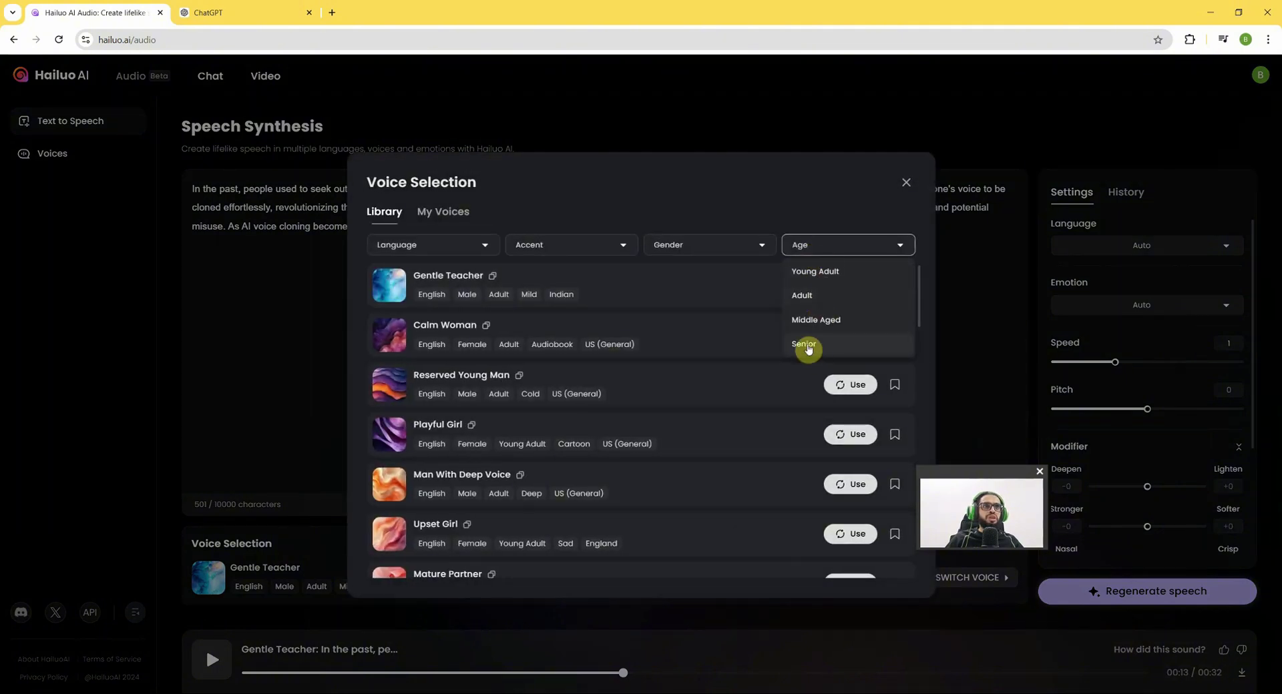
pyautogui.click(806, 345)
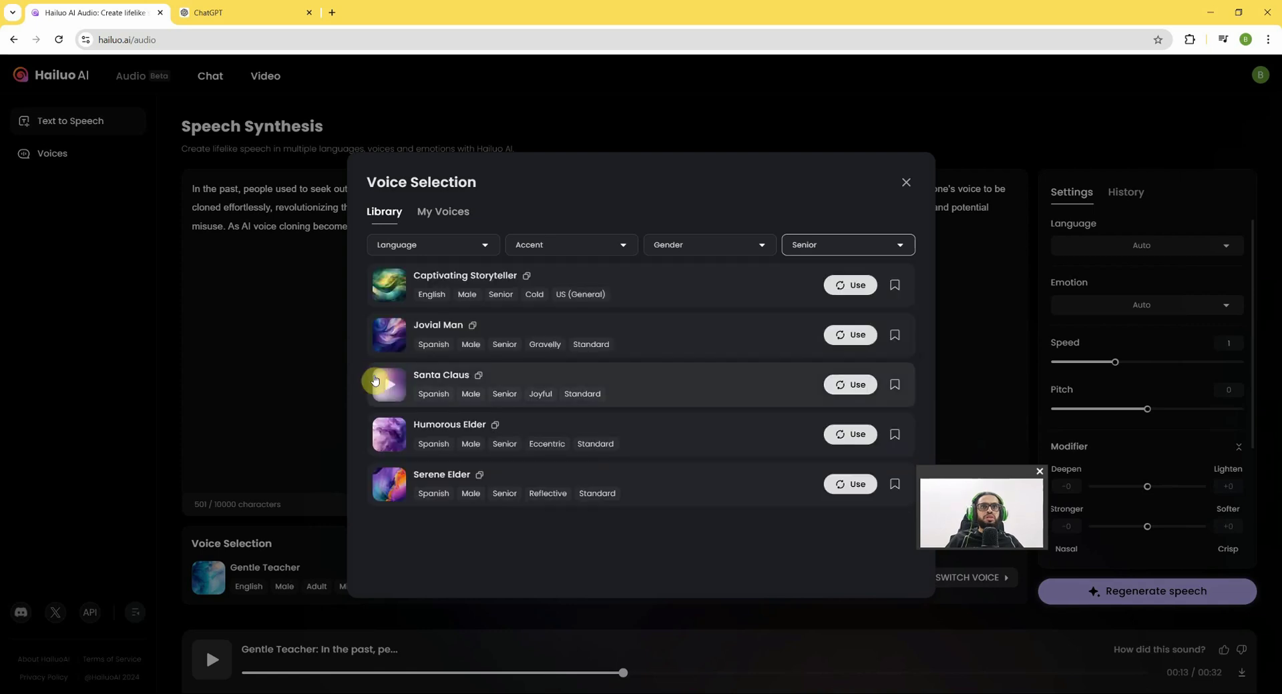
pyautogui.click(388, 341)
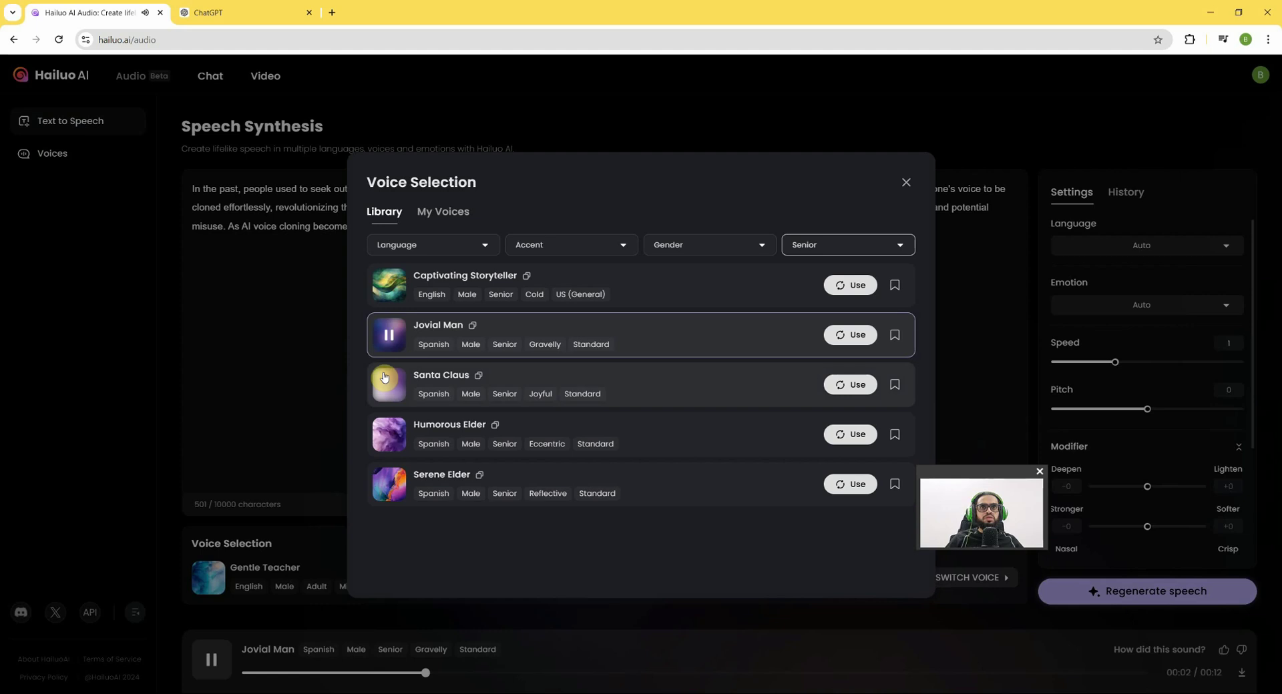
pyautogui.click(391, 335)
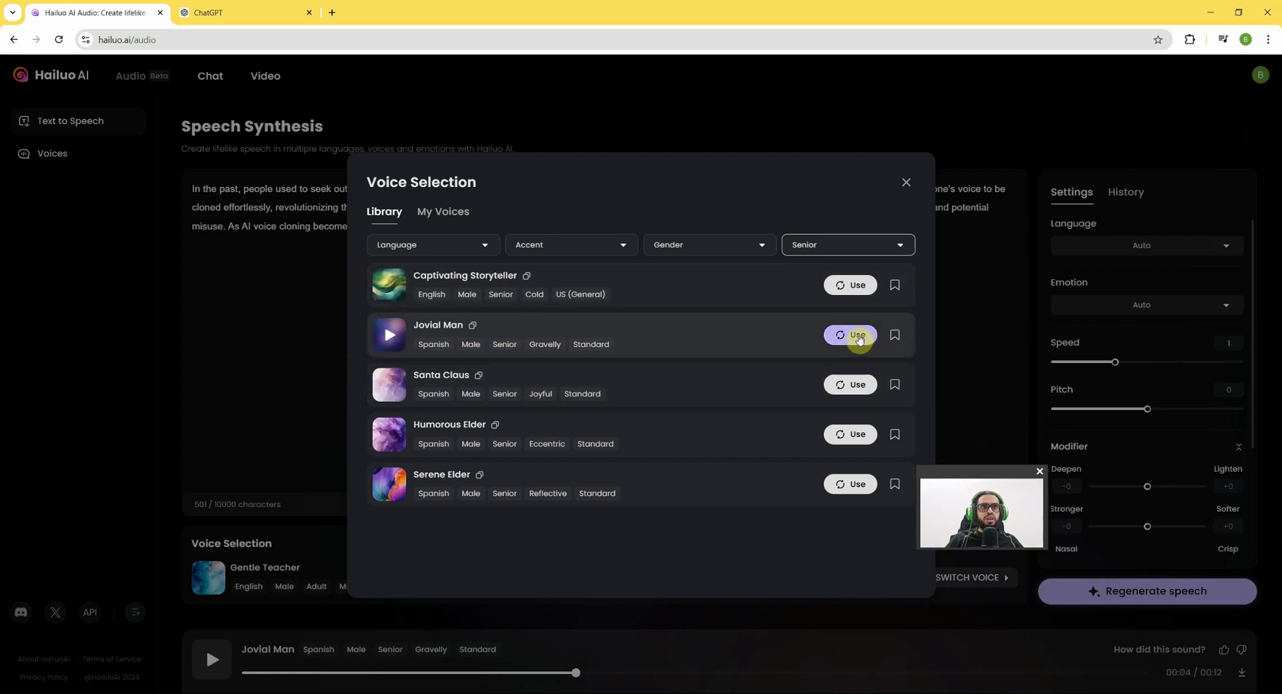
pyautogui.click(859, 339)
pyautogui.moveTo(619, 208); pyautogui.dragTo(187, 186)
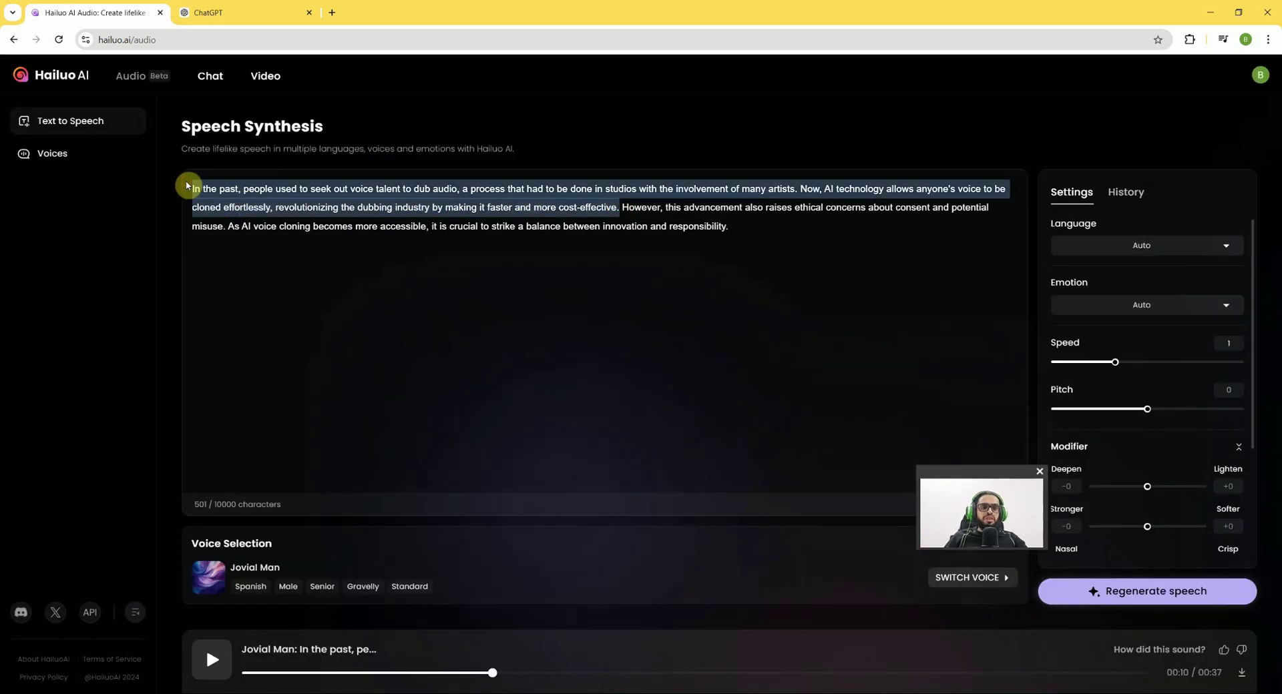
# Delete the first two sentences and generate the 209-character remainder in Jovial Man
pyautogui.press('BackSpace')
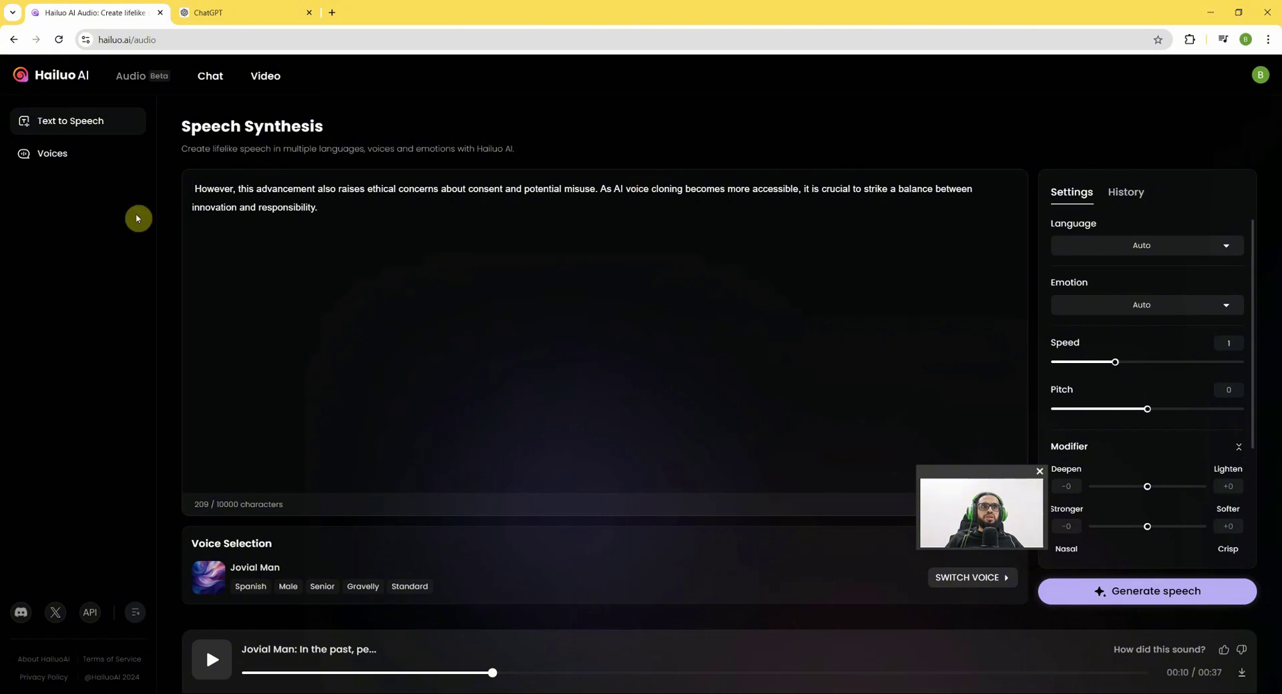
pyautogui.click(1125, 599)
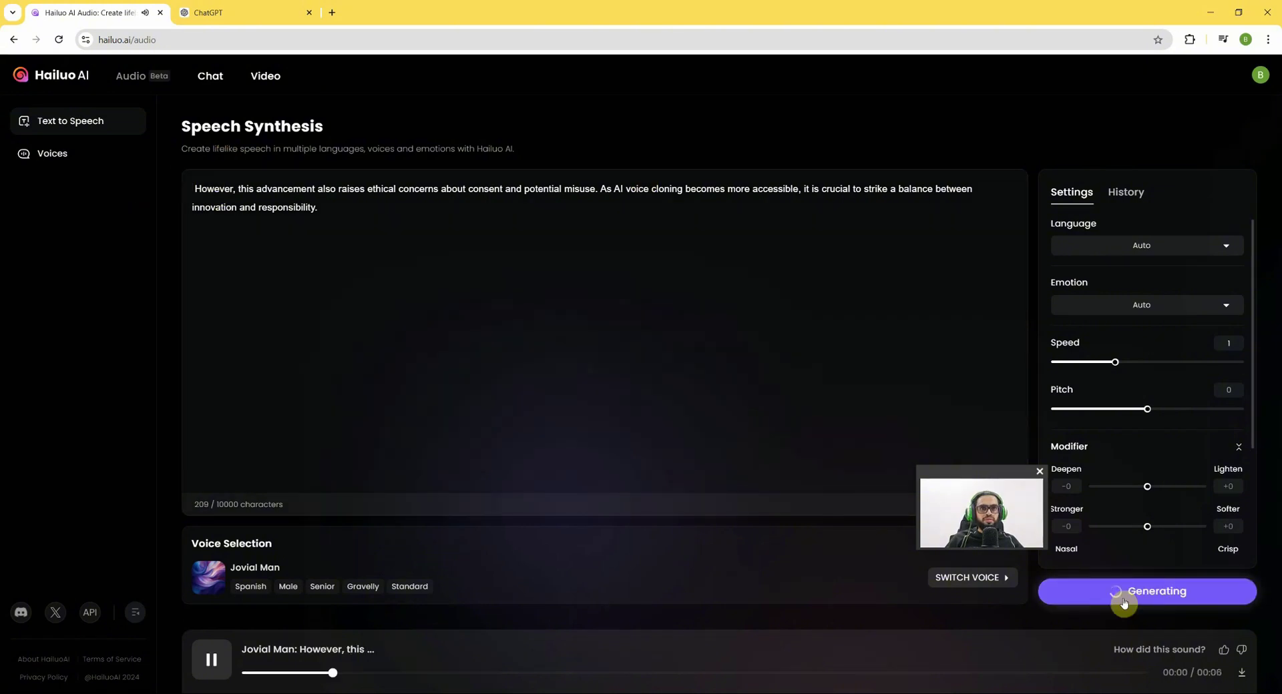